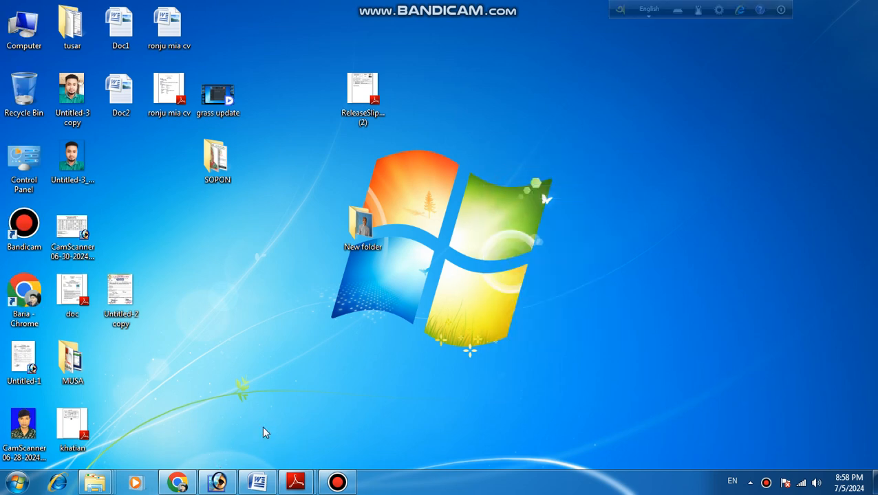
- Switch to Photoshop, open IMG_20240613_113856 from the desktop's New folder and move its window clear of the toolbox
left_click(218, 484)
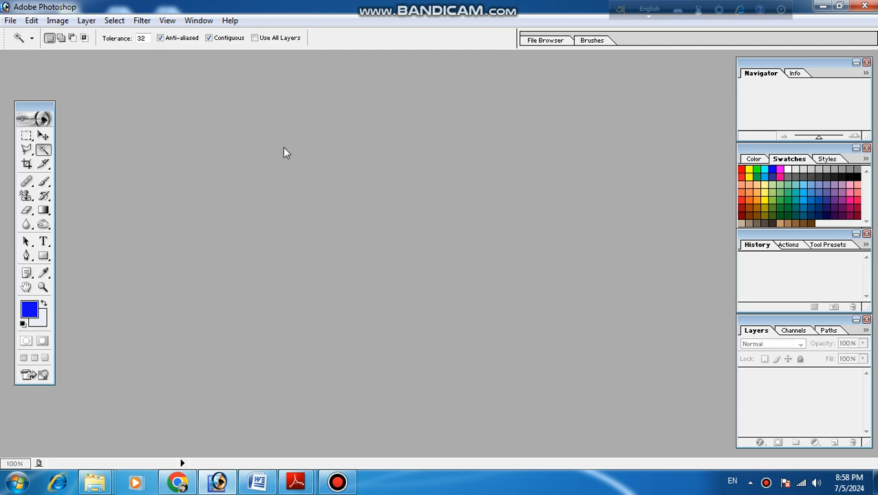
left_click(9, 21)
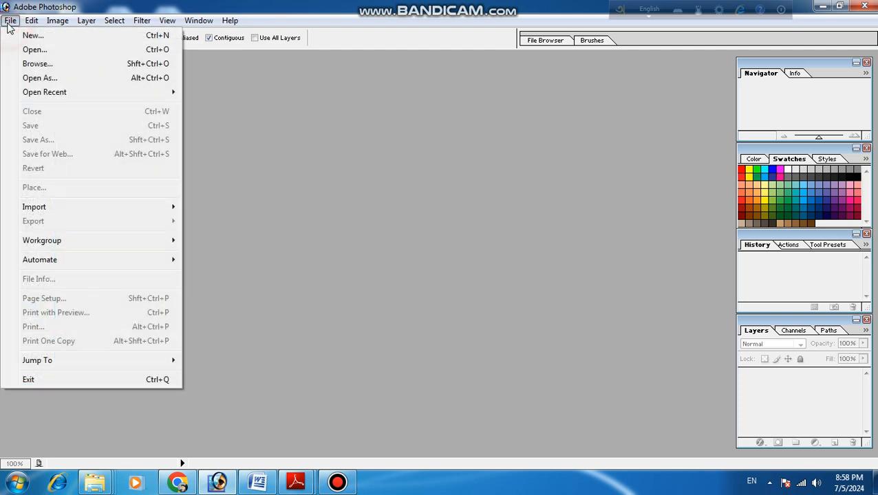
left_click(34, 52)
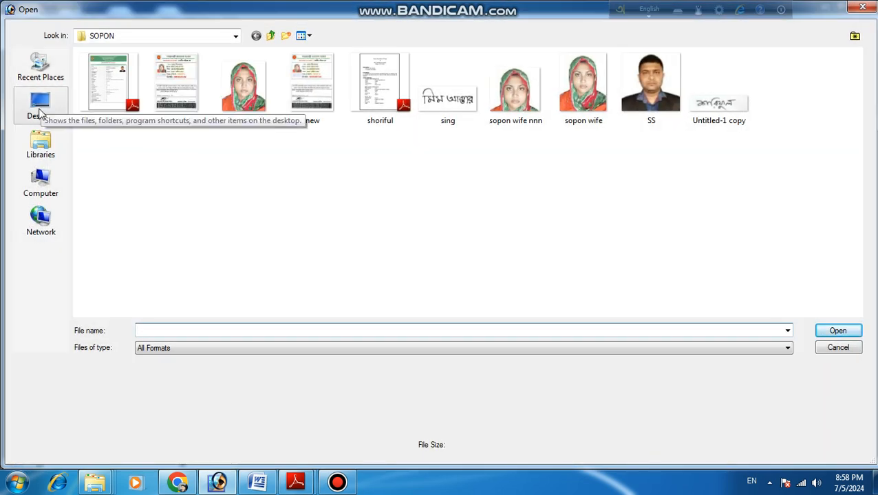
left_click(40, 107)
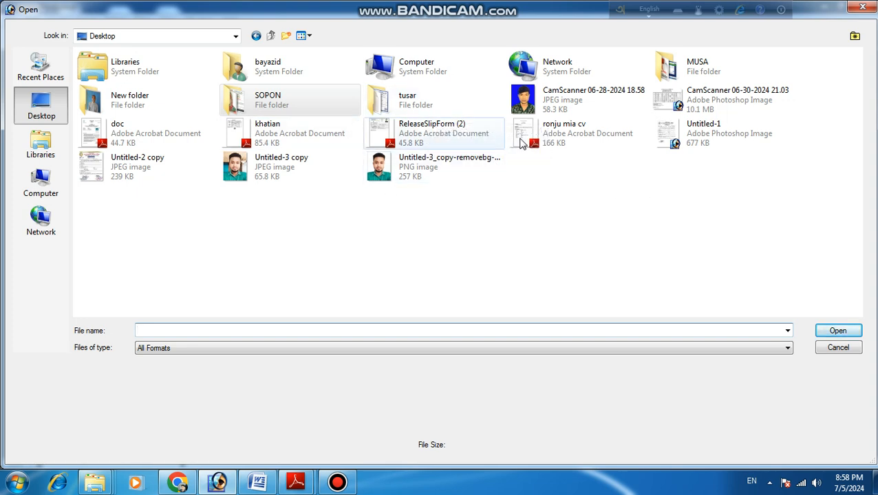
double_click(143, 109)
left_click(108, 85)
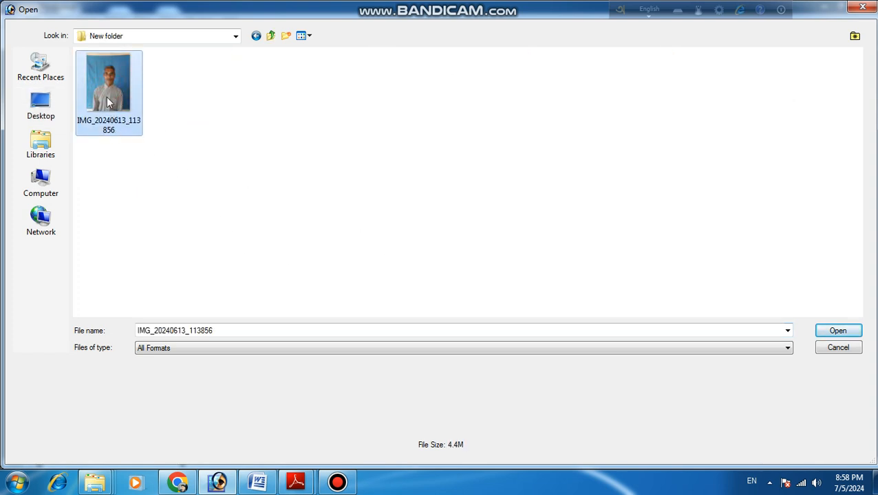
left_click(837, 331)
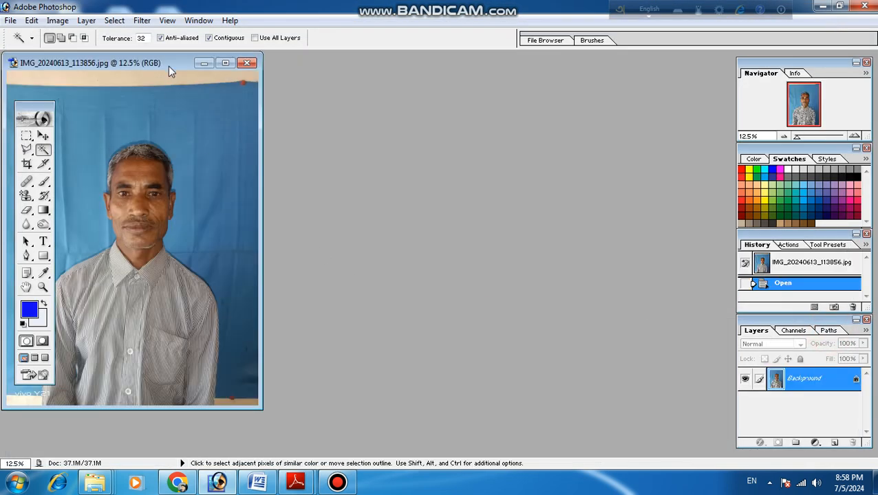
left_click_drag(168, 61, 339, 77)
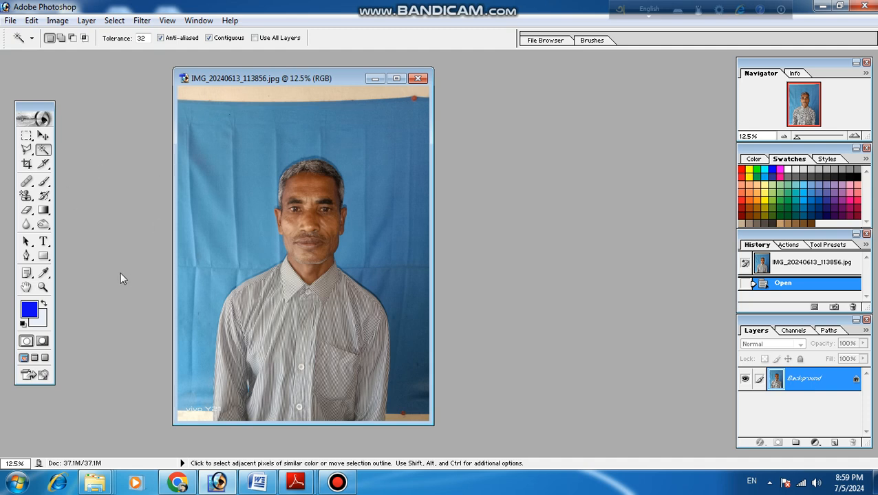
- Set the Crop tool's target size to 40 mm wide by 50 mm high
left_click(26, 165)
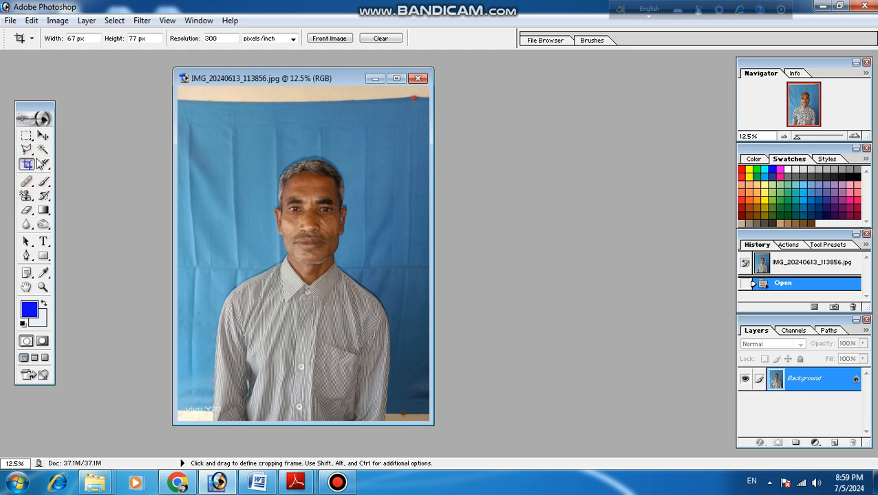
left_click(66, 38)
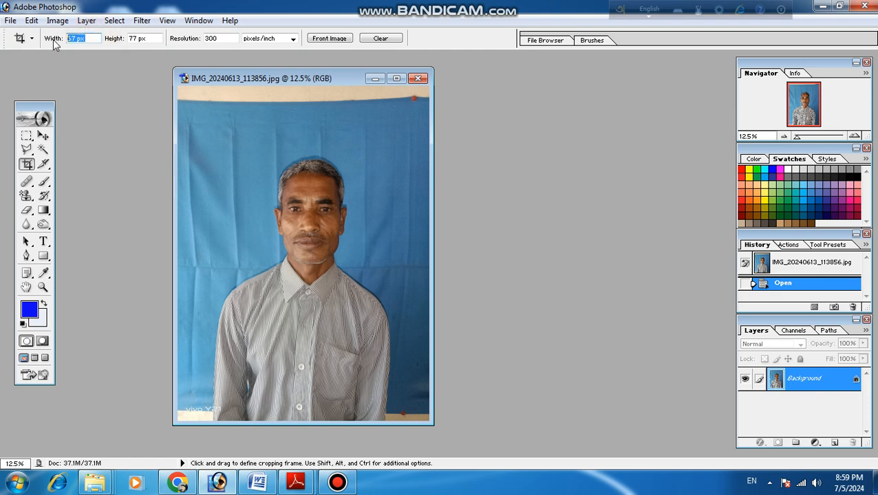
type("40mm")
left_click(138, 38)
type("50mm")
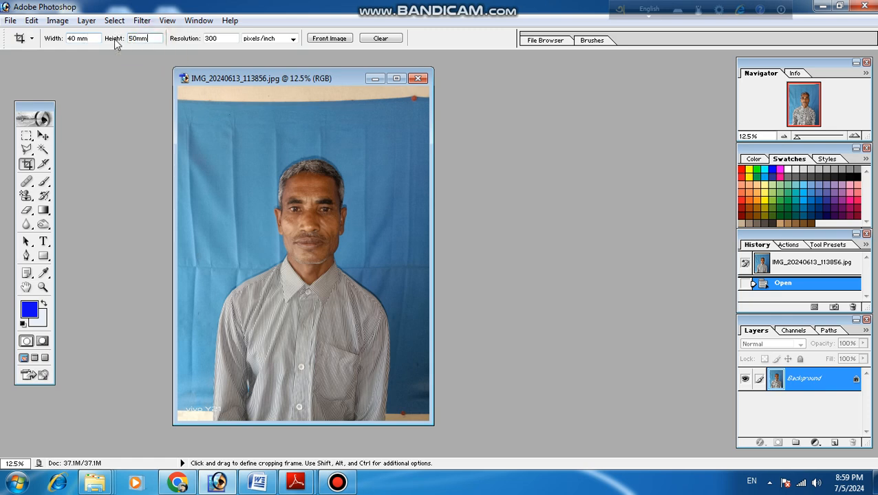
left_click(224, 38)
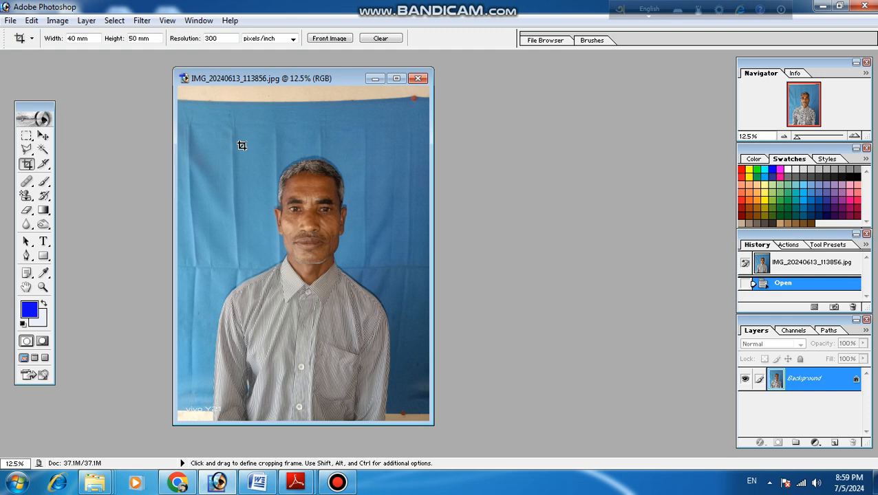
- Crop the photo to the man's head and shoulders and maximize the image window
left_click_drag(239, 143, 383, 322)
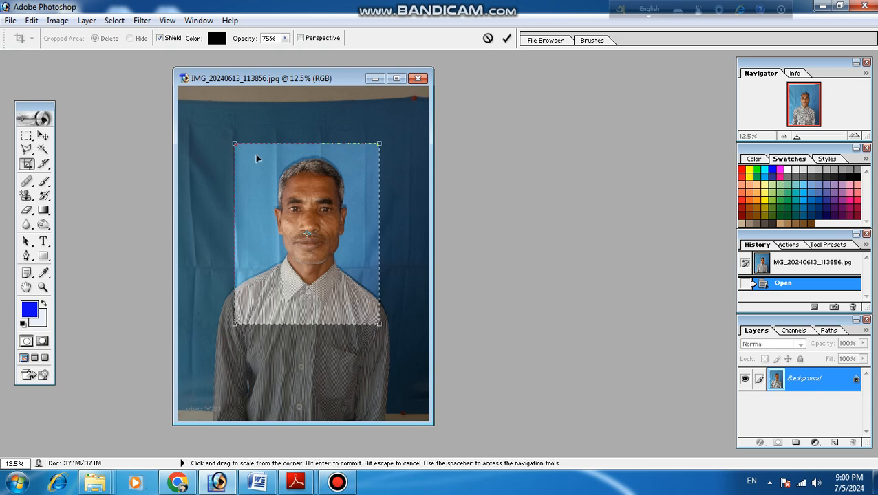
left_click(56, 25)
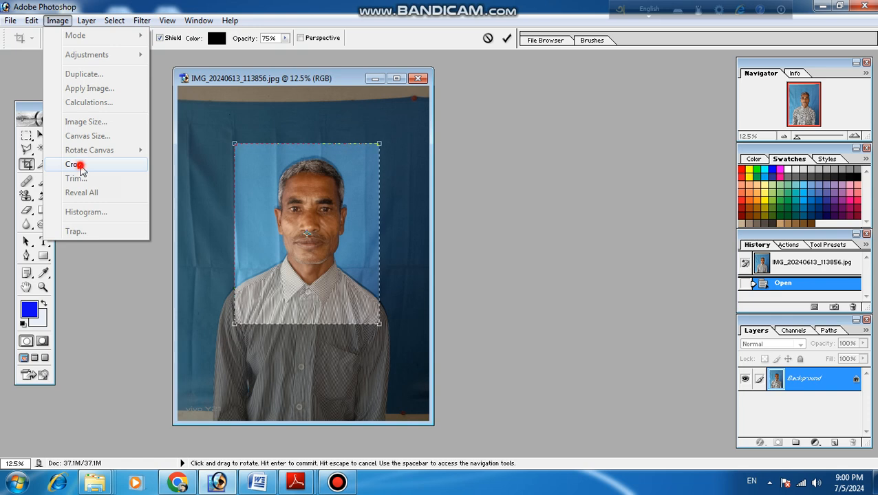
left_click(74, 165)
left_click(232, 79)
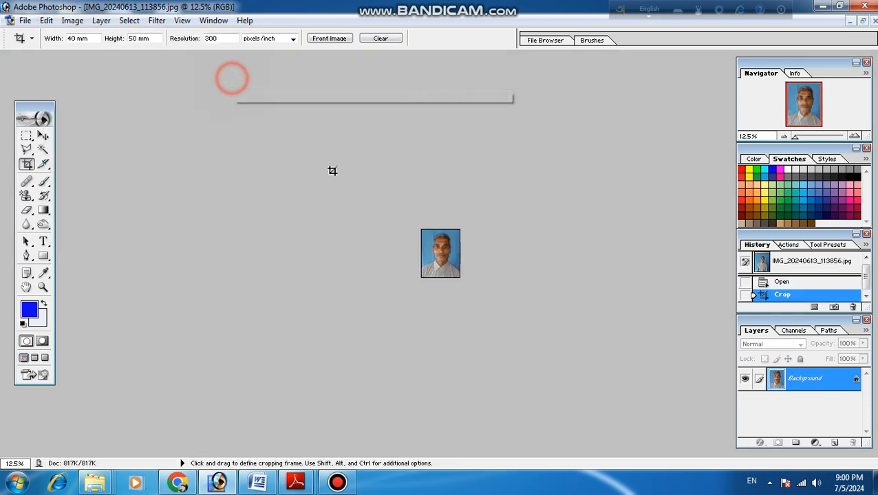
scroll(435, 274, "up", 5)
scroll(436, 274, "down", 1)
scroll(435, 274, "up", 6)
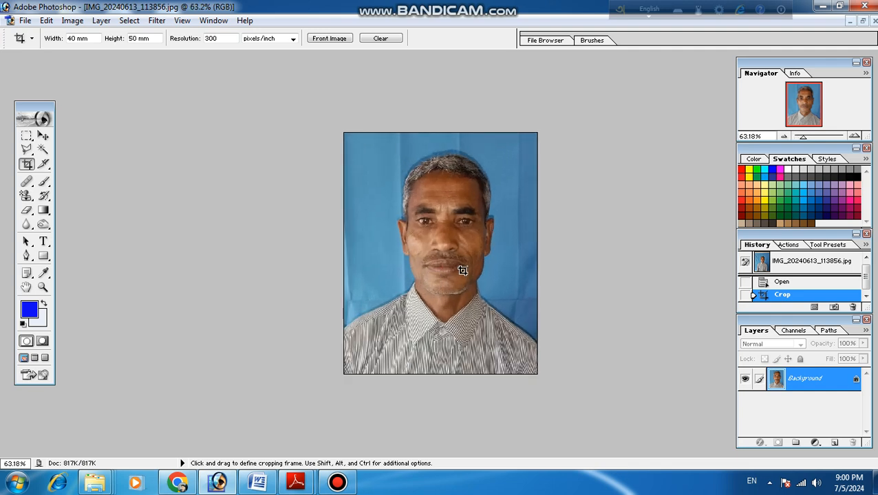
scroll(468, 262, "up", 1)
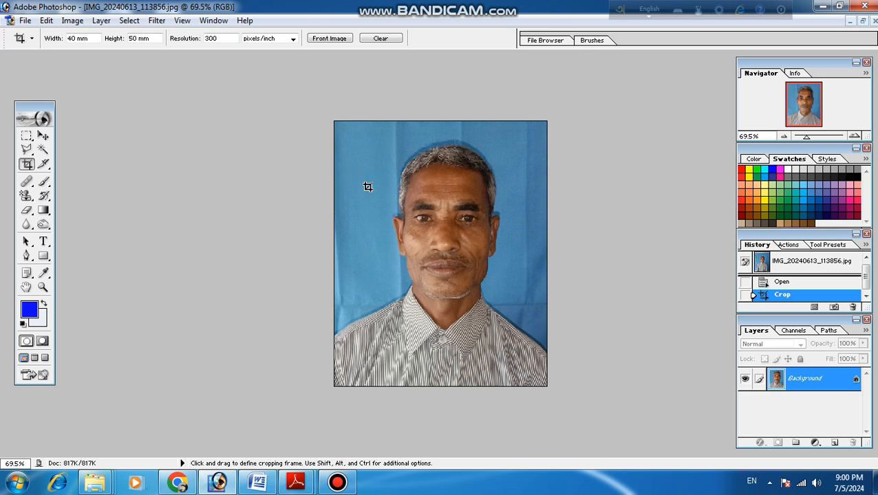
- Set the background colour to the bright blue 0A49F7
left_click(43, 329)
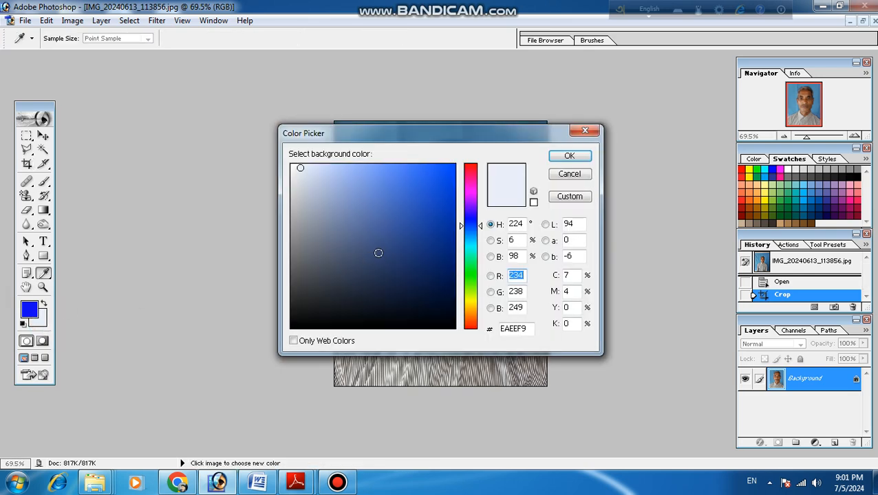
left_click(449, 169)
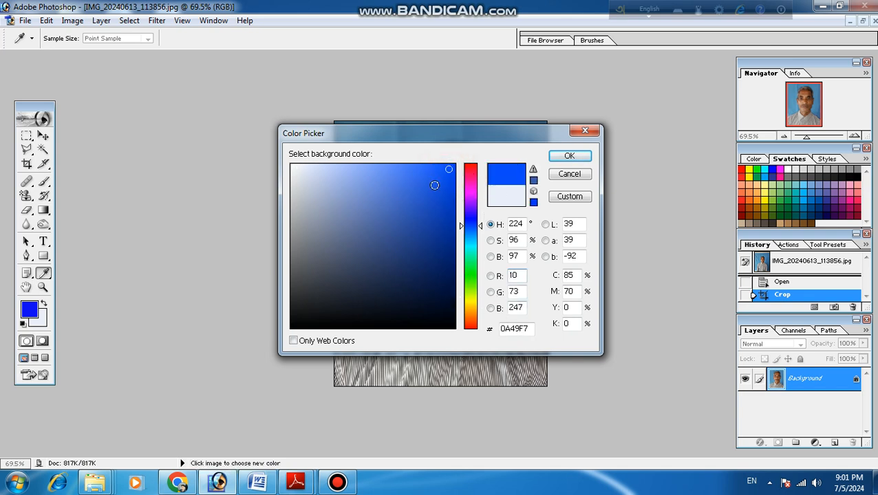
left_click(569, 158)
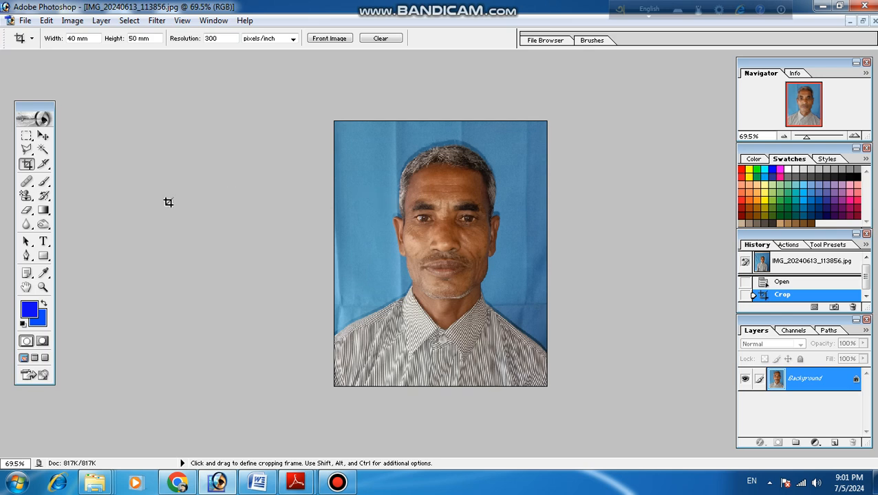
- Select the entire backdrop around the man with the Magic Wand, clear it to the background colour and deselect
left_click(42, 151)
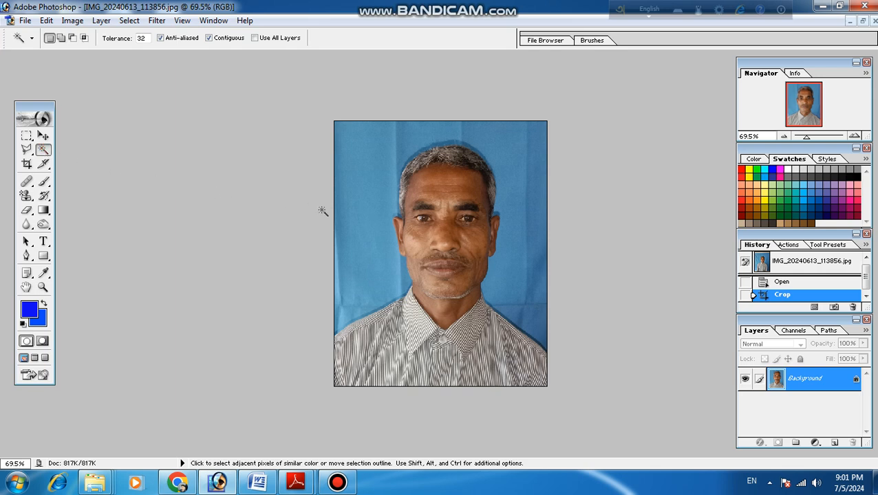
left_click(364, 215, "shift")
left_click(365, 216, "shift")
left_click(365, 215, "shift")
left_click(365, 216, "shift")
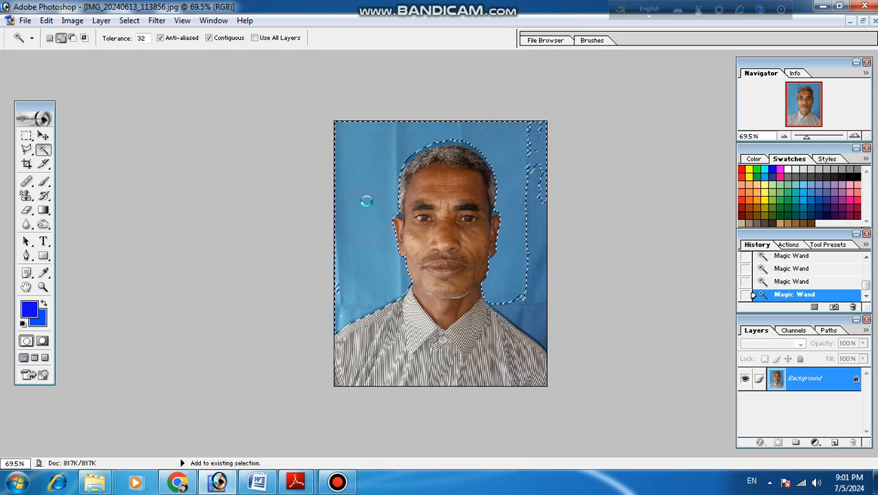
left_click(529, 187, "shift")
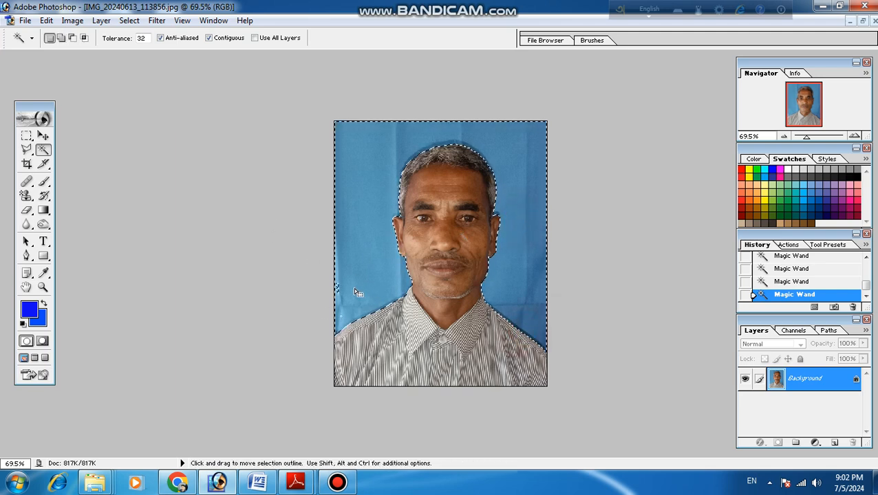
left_click(335, 288, "shift")
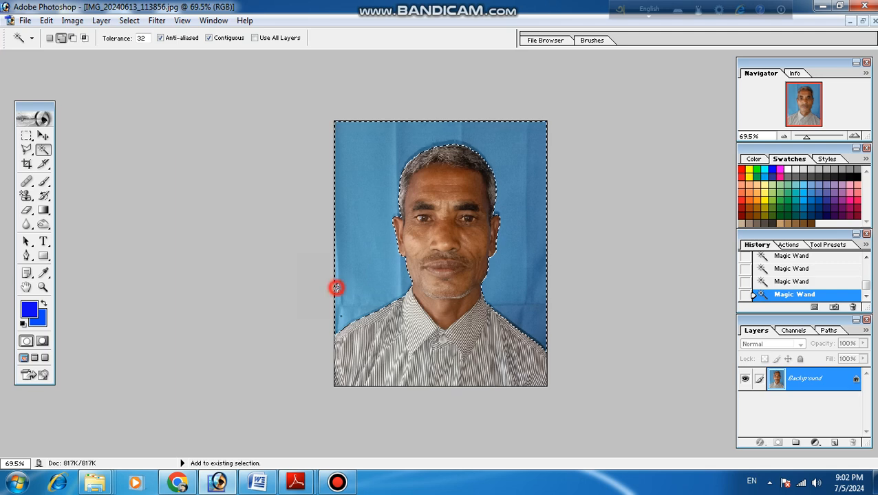
left_click(369, 170, "shift")
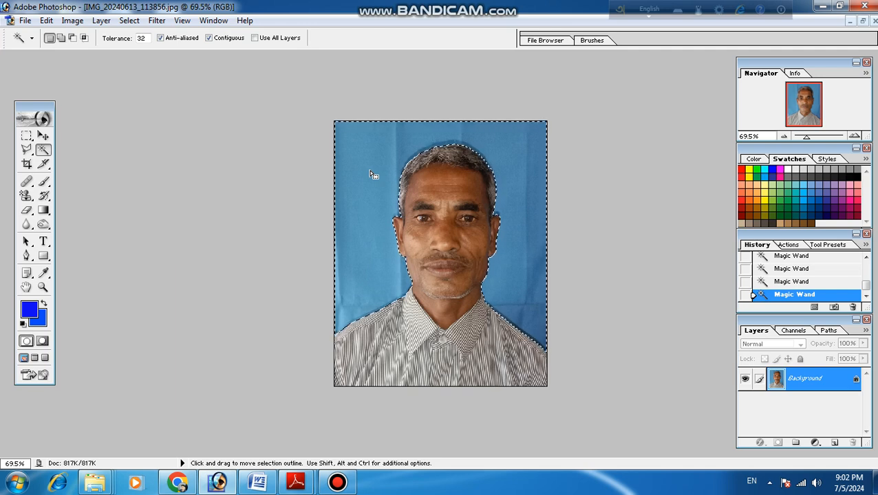
key("Delete")
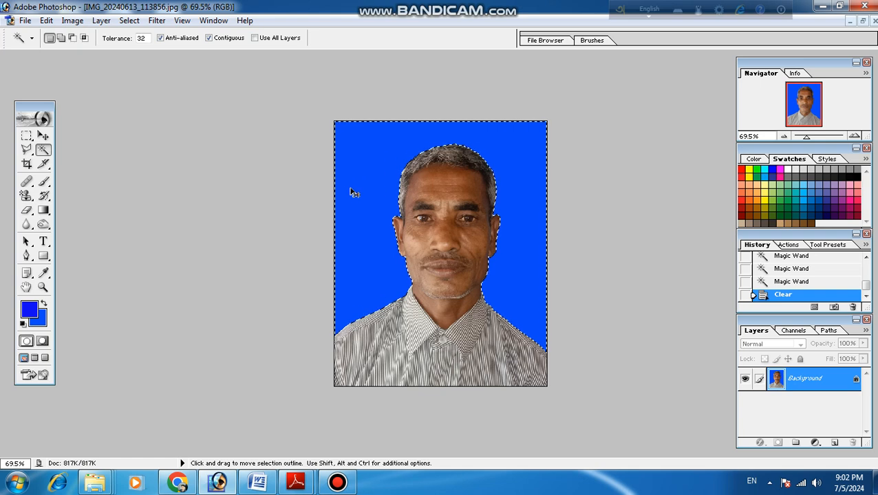
key("ctrl+d")
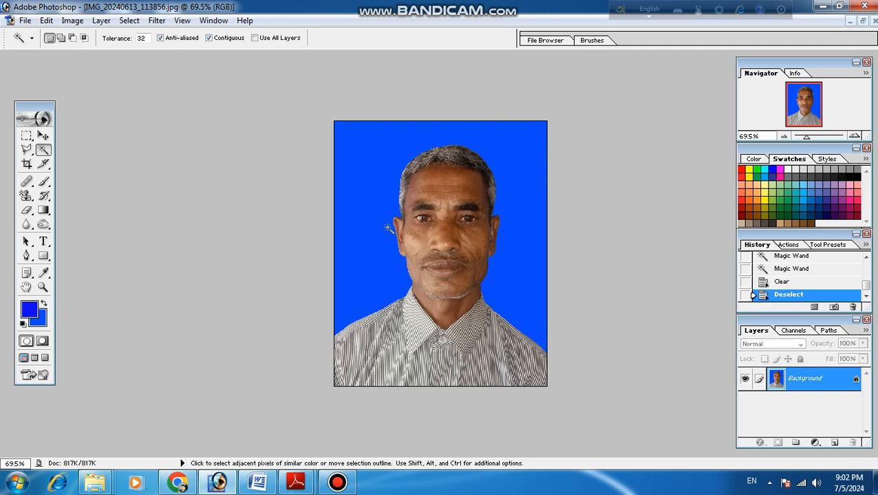
- Sample a light skin tone from the cheek on the image's left side as the foreground colour with the Eyedropper
key("super")
key("super")
key("ctrl+space")
left_click(471, 231, "ctrl")
left_click(478, 280, "ctrl")
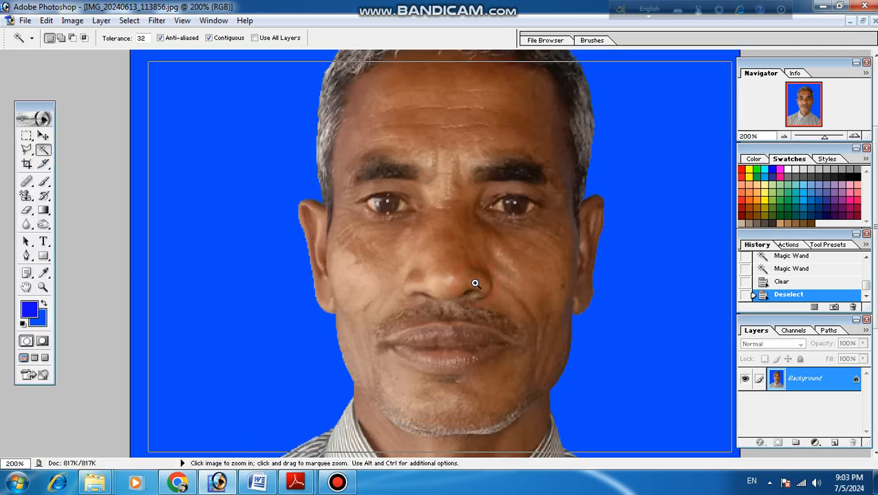
left_click(474, 284, "ctrl")
left_click(493, 261, "ctrl+alt")
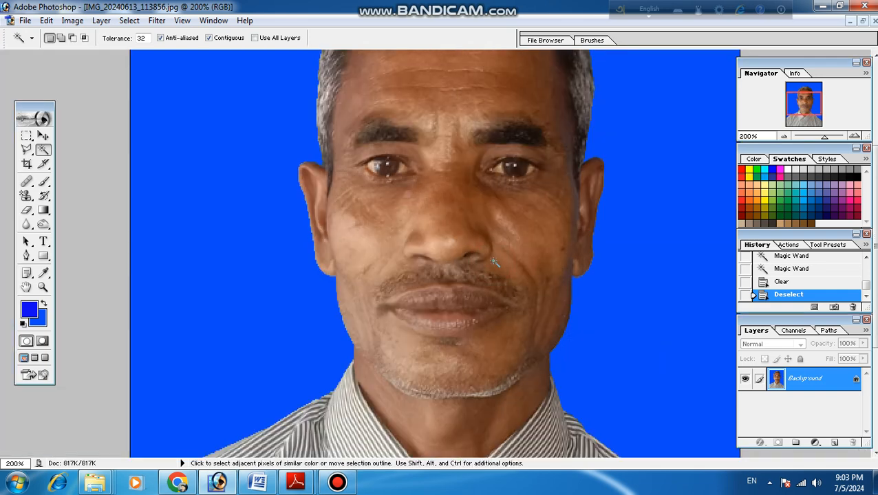
left_click(43, 274)
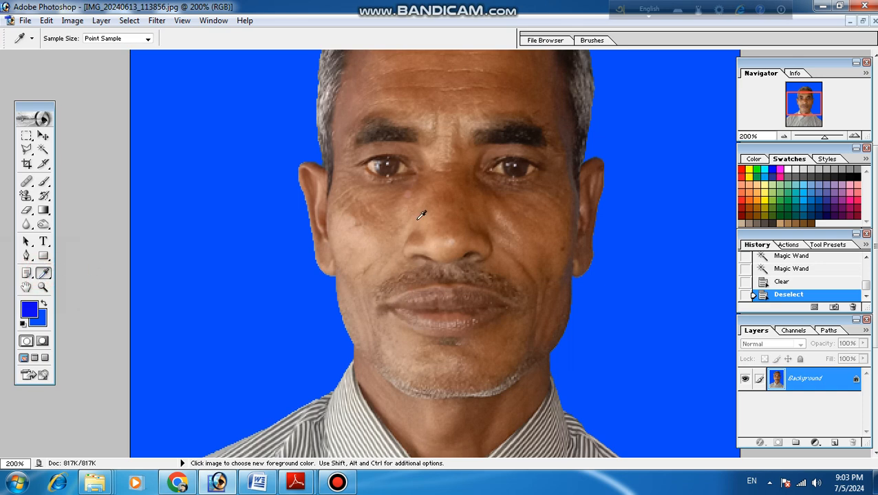
left_click(373, 244)
- Even out the skin on the cheek at the image's left side and on the forehead using a soft 38 px Brush
left_click(44, 182)
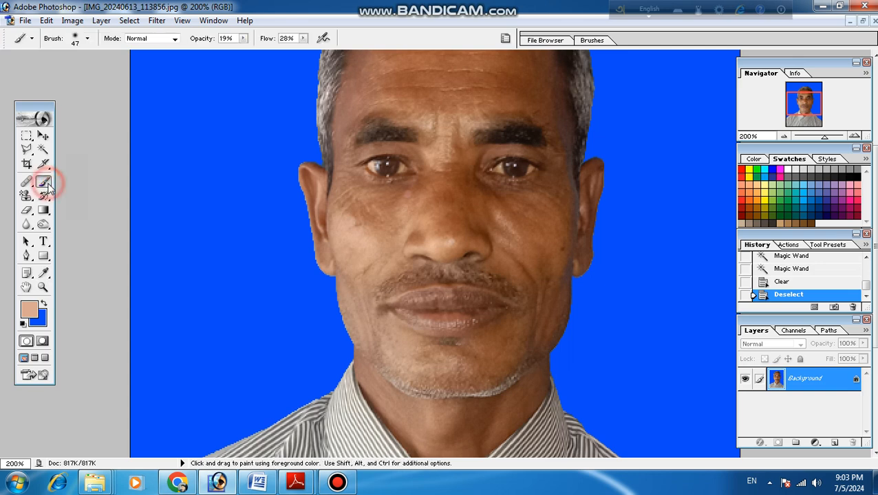
right_click(376, 219)
left_click_drag(421, 242, 416, 241)
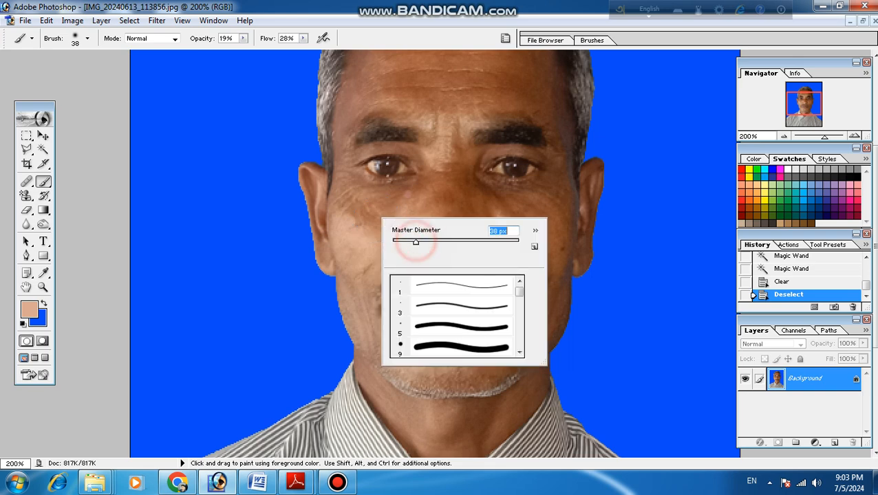
left_click(361, 188)
mouse_move(360, 196)
left_mouse_down()
mouse_move(366, 218)
mouse_move(347, 170)
mouse_move(382, 226)
left_mouse_up()
mouse_move(392, 191)
left_mouse_down()
mouse_move(379, 168)
mouse_move(355, 209)
mouse_move(338, 175)
mouse_move(346, 217)
left_mouse_up()
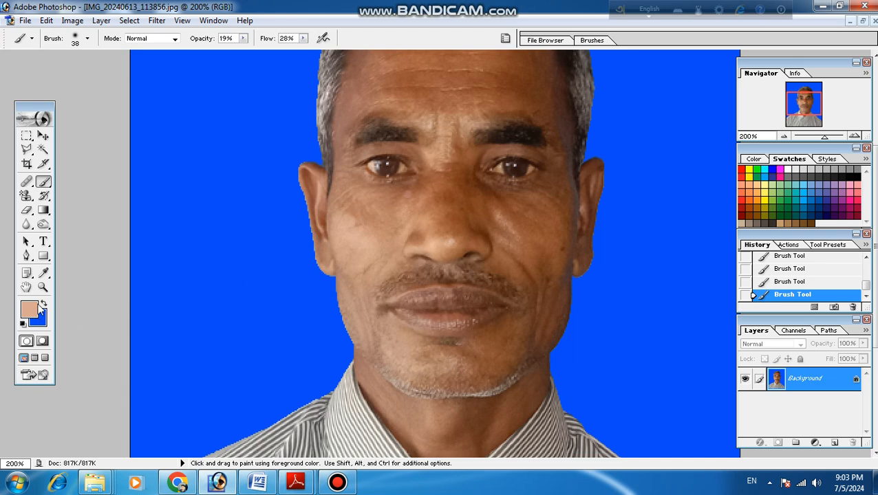
left_click_drag(370, 99, 387, 94)
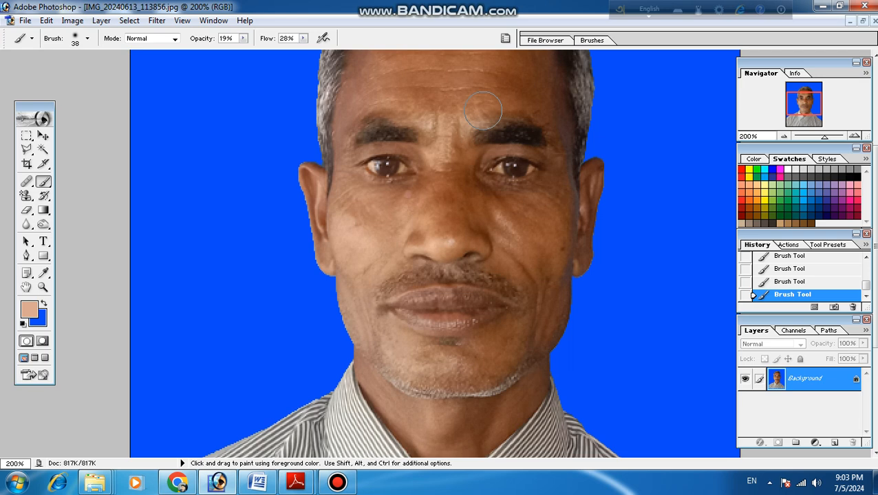
scroll(485, 110, "up", 3)
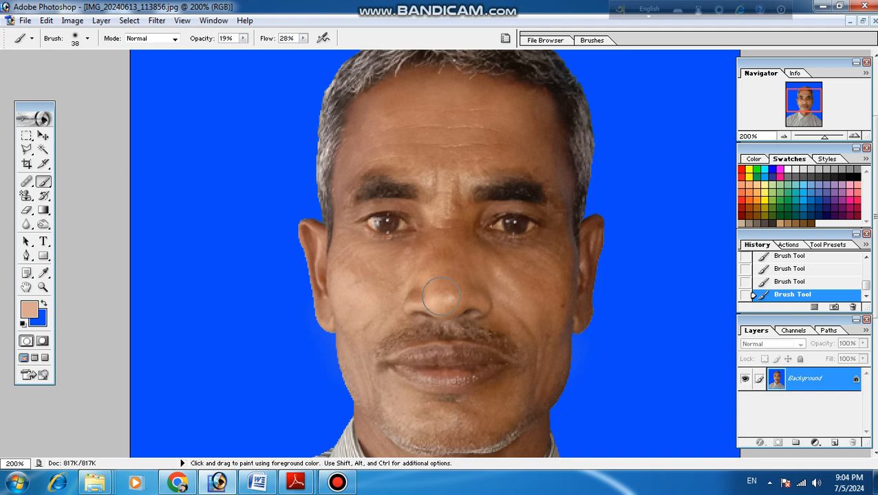
- Create a new white RGB document with the A4 preset, 210 × 297 mm at 300 pixels/inch
key("ctrl+minus")
key("ctrl+minus")
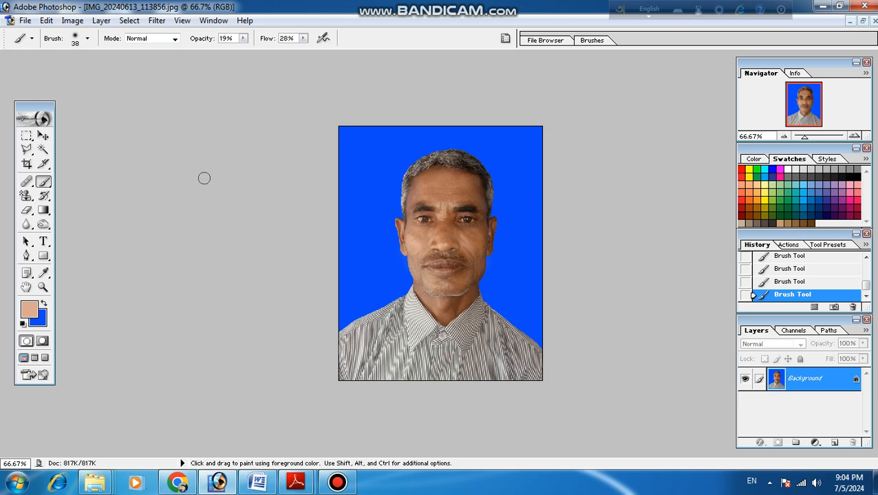
left_click(24, 22)
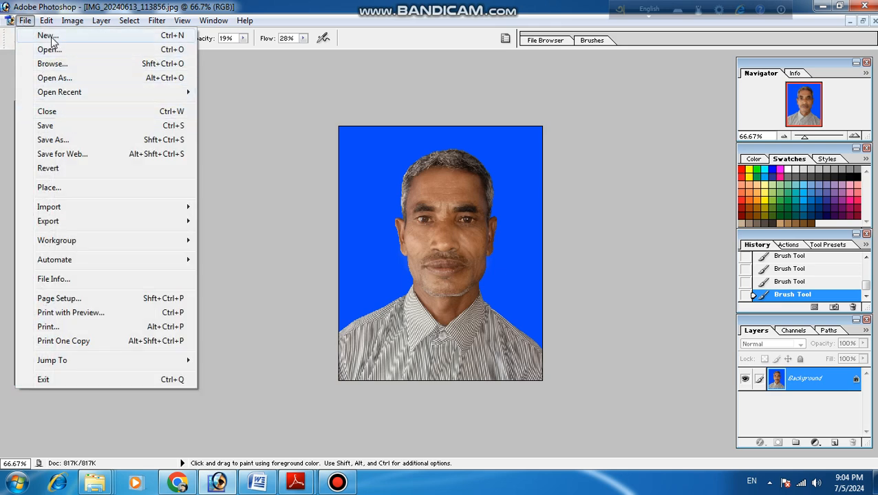
left_click(49, 38)
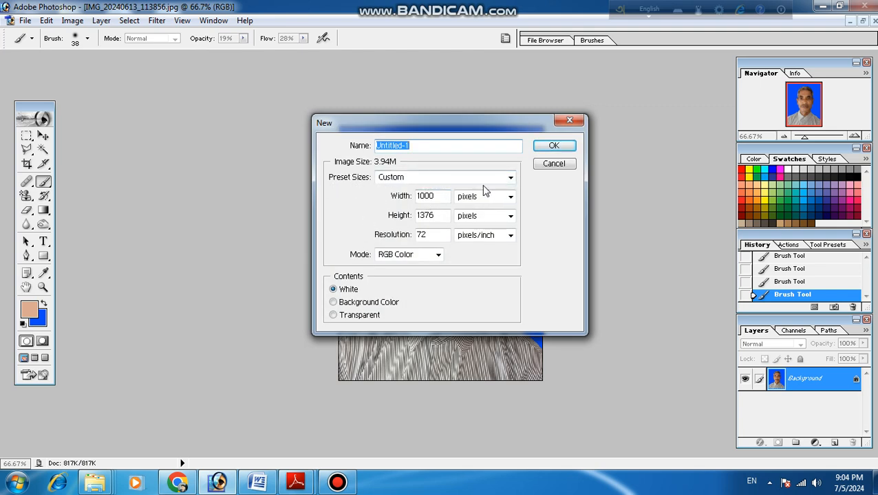
left_click(510, 178)
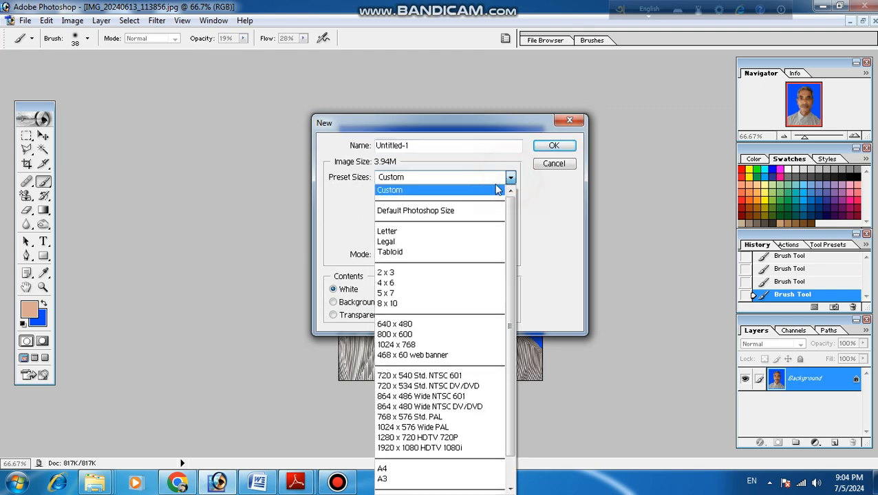
left_click(399, 471)
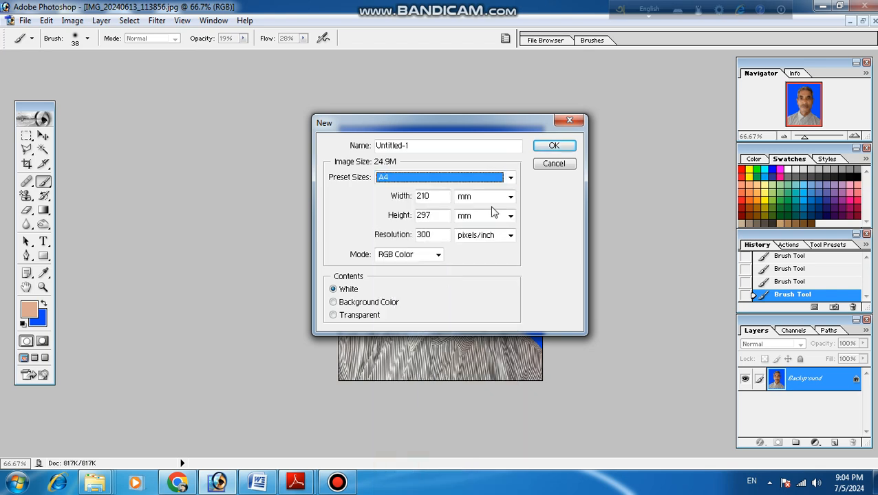
left_click(551, 147)
- Arrange the two image windows side by side and copy the portrait into the A4 page's upper-left corner with the Move tool
left_click_drag(126, 69, 490, 104)
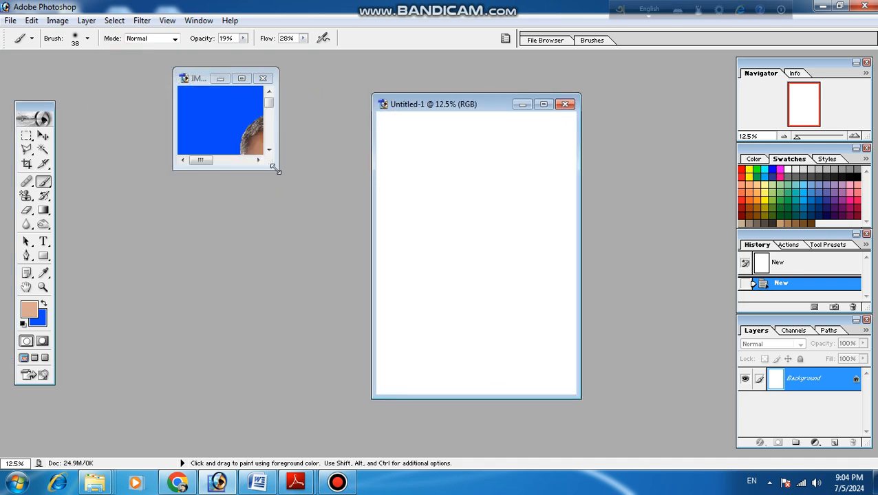
left_click_drag(275, 166, 372, 378)
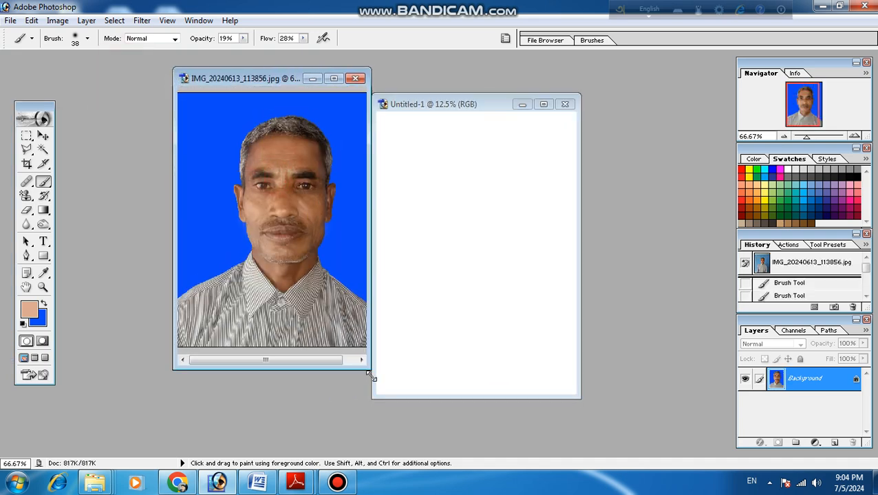
left_click(44, 136)
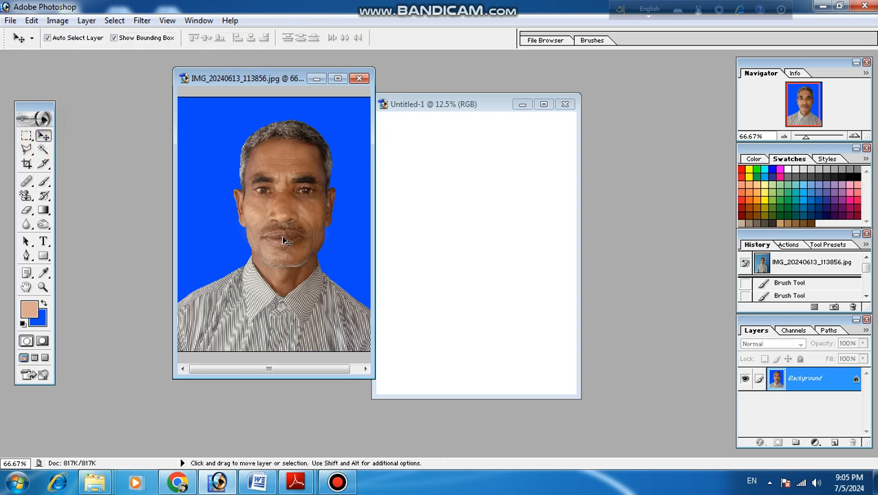
left_click(263, 204)
left_click_drag(262, 204, 394, 141)
- Nudge the portrait up and to the right so it sits just inside the page's upper-left corner
key("Up")
key("Up")
key("Up")
key("Up")
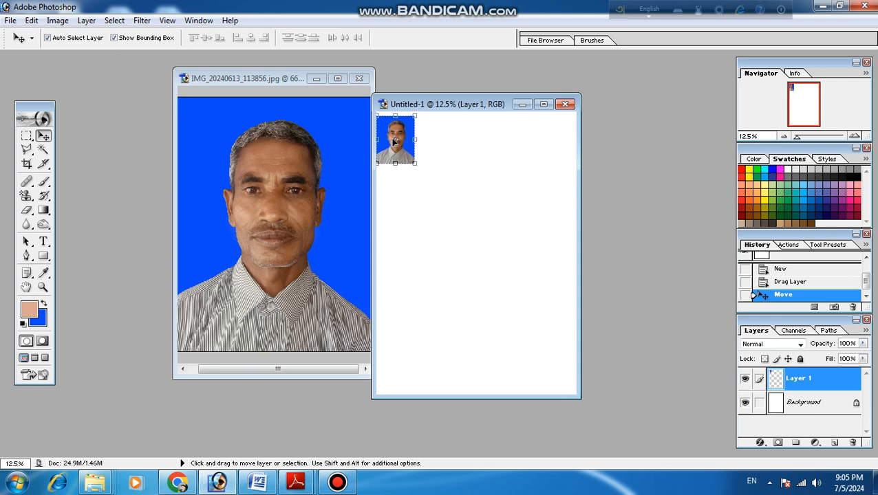
key("Right")
key("Right")
key("Right")
key("Right")
key("Right")
key("Right")
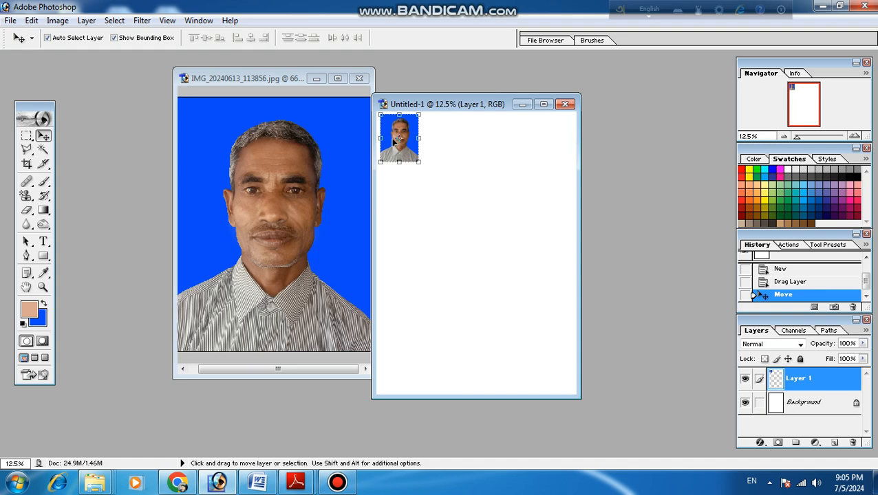
- Duplicate the portrait immediately to its right with a narrow gap and nudge the copy level with the original
key("shift")
key("alt")
key("alt")
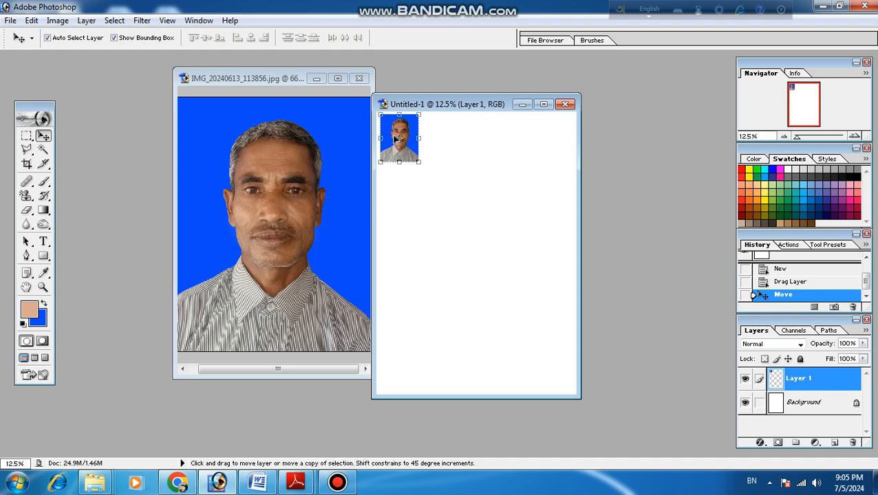
left_click_drag(395, 140, 436, 137)
key("Down")
key("Down")
key("Down")
key("Down")
key("Down")
key("Down")
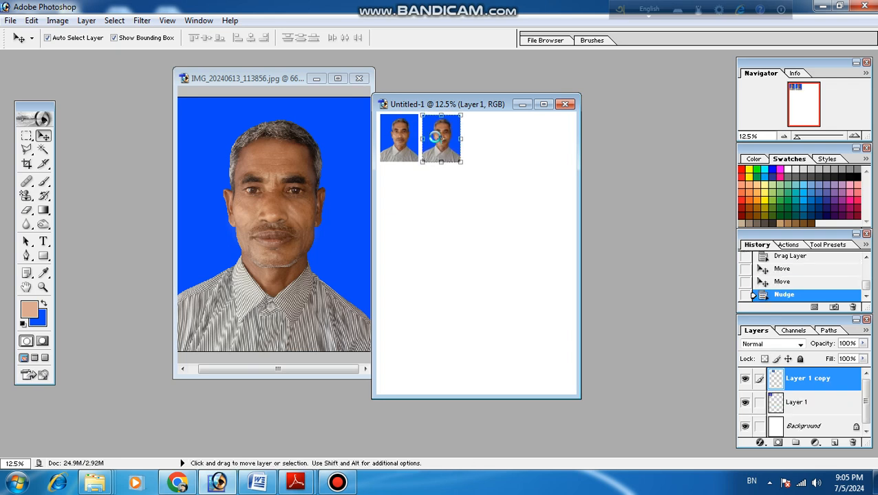
key("Down")
key("Down")
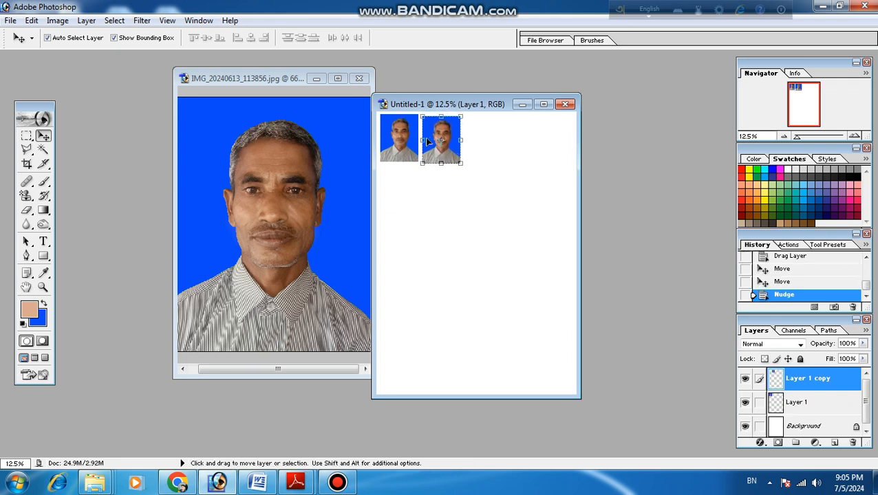
key("Up")
key("Up")
key("Up")
- Squeeze the copied portrait to a narrower width, apply the transform and delete its layer
left_click_drag(419, 140, 432, 138)
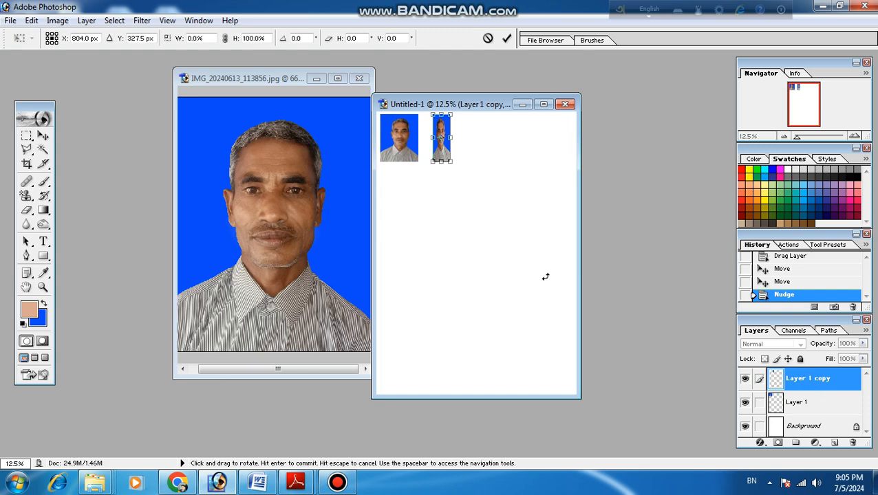
key("Return")
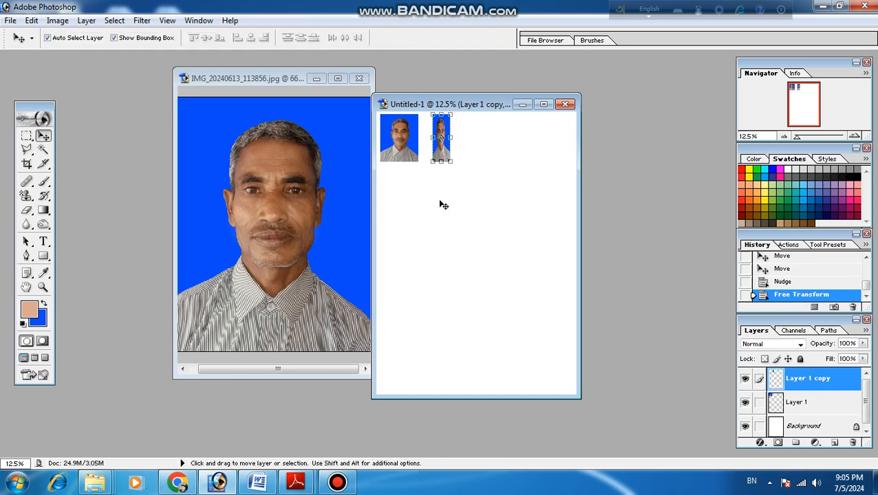
right_click(791, 380)
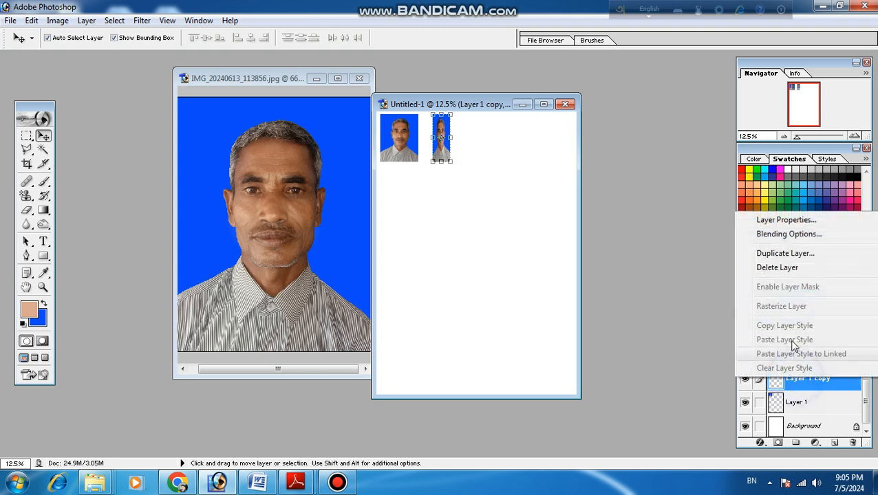
left_click(777, 269)
left_click(392, 192)
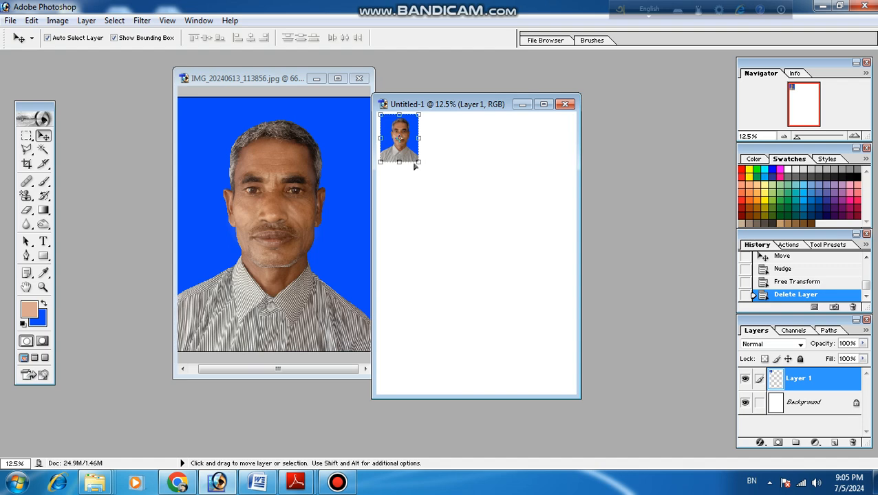
- Duplicate the portrait into a top row of four and place another copy below the first, nudged into line
left_click_drag(400, 135, 395, 186)
key("Right")
key("Right")
key("Right")
key("Right")
key("Right")
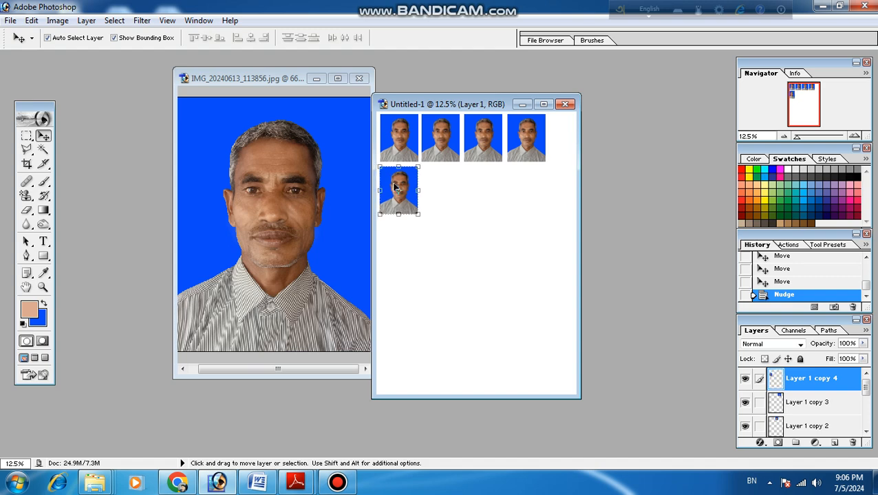
- Complete the second row and add a third and fourth row of four portrait copies each, nudging them into line
left_click_drag(396, 187, 392, 231)
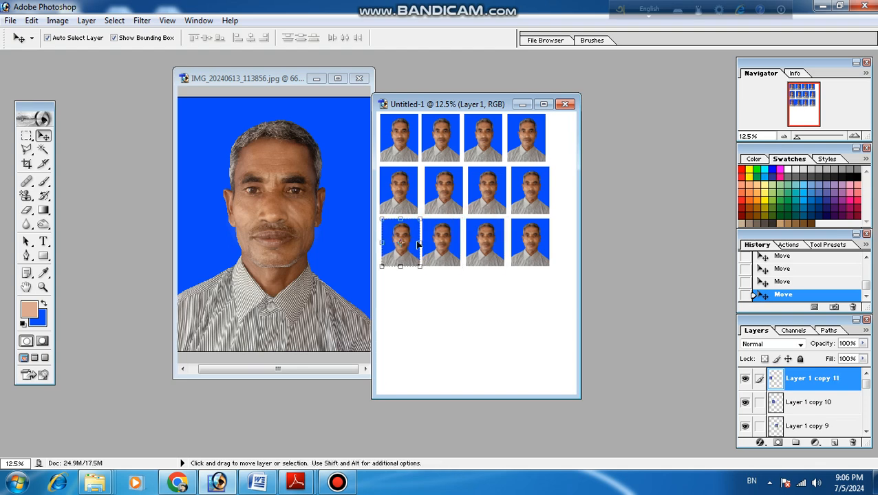
left_click(528, 244)
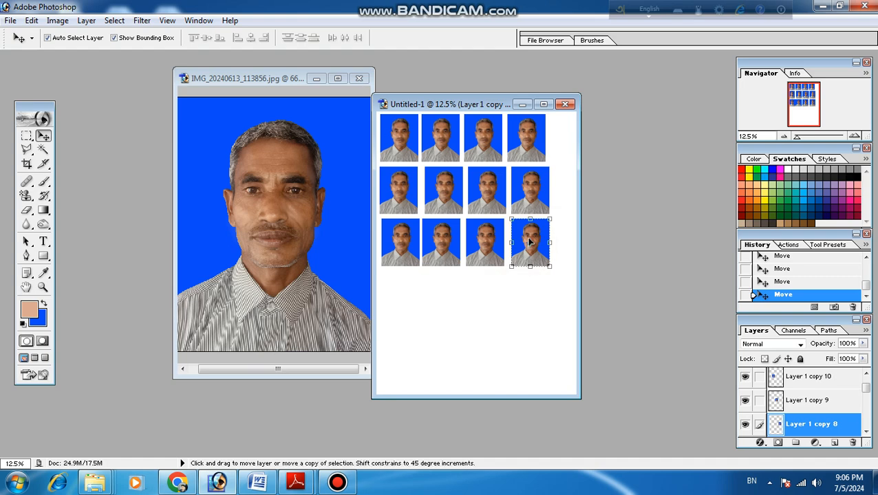
left_click_drag(530, 244, 400, 291)
key("Left")
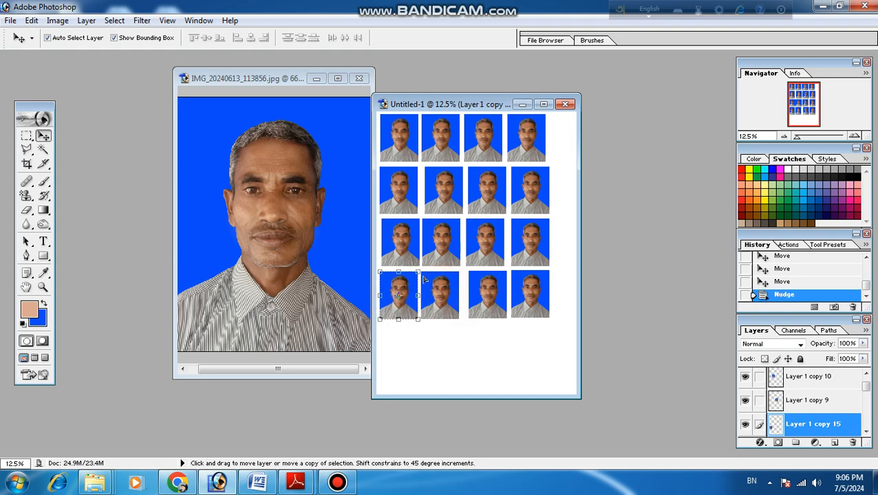
- Add a fifth row of four portrait copies along the lower part of the A4 page
left_click_drag(402, 290, 406, 336)
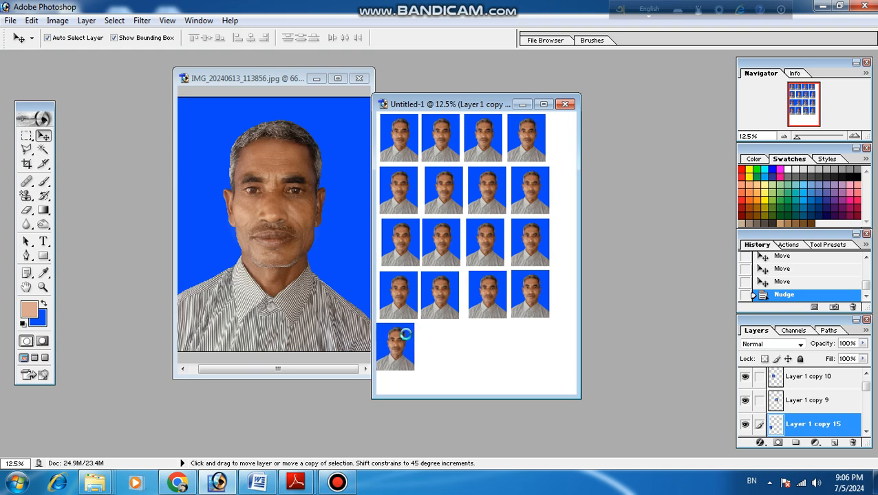
key("Left")
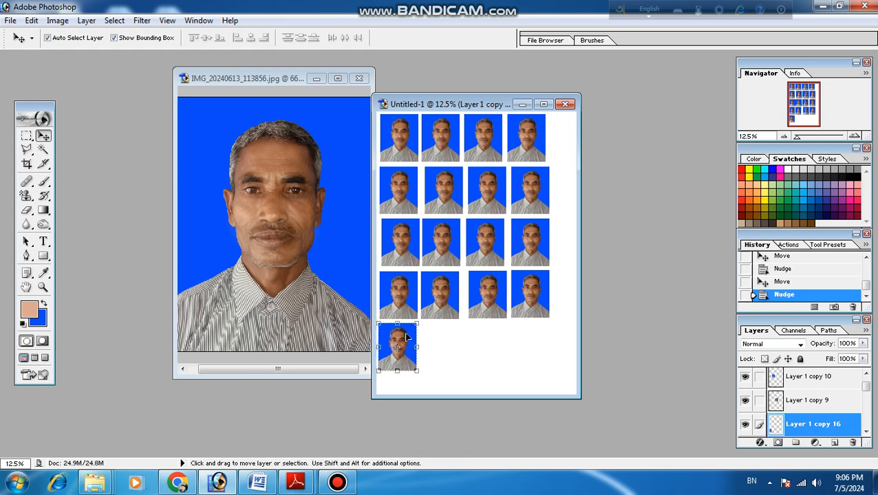
left_click_drag(407, 336, 531, 349)
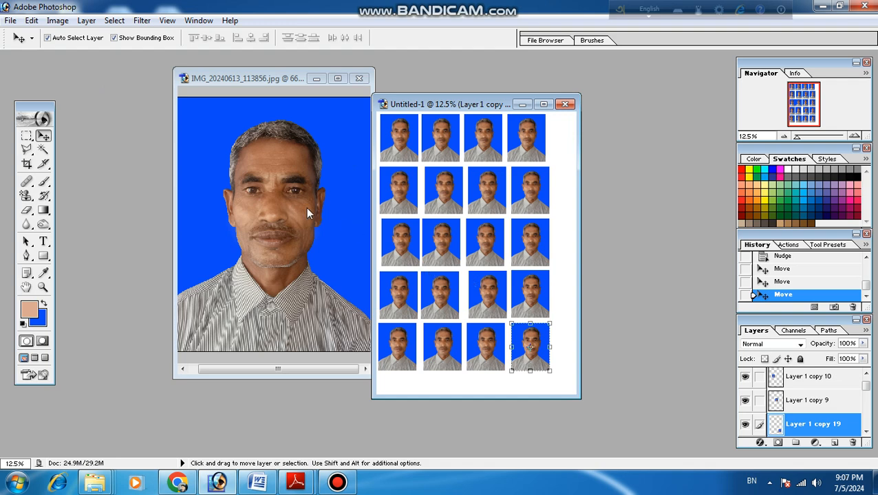
- Open the print settings for the photo sheet, accept clipping, choose the EPSON L3210 Series printer and close the dialog without printing
left_click(11, 20)
mouse_move(52, 212)
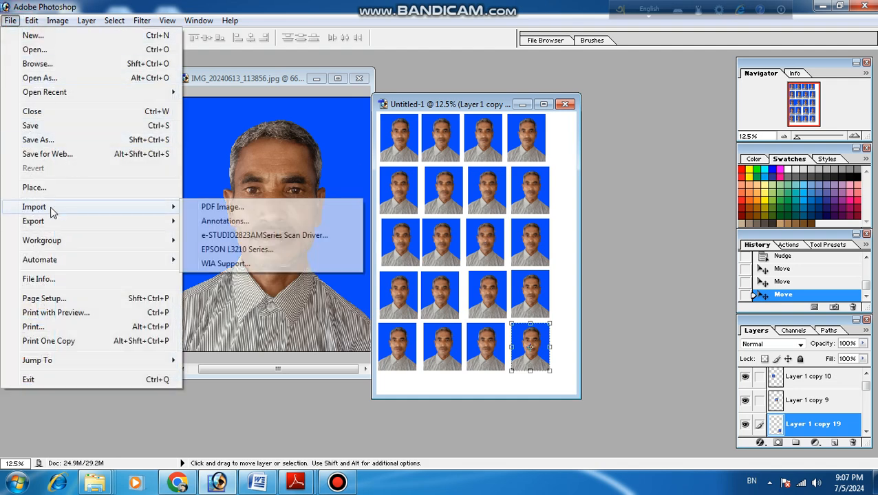
left_click(50, 331)
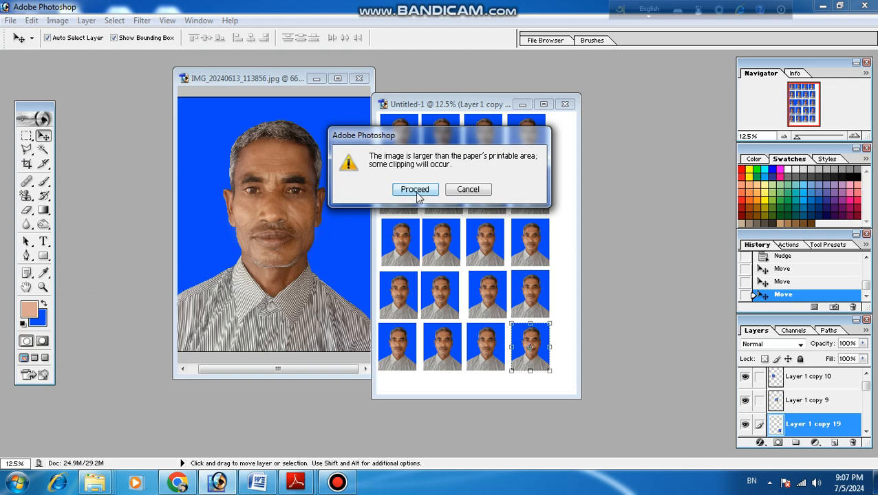
left_click(416, 192)
left_click(429, 87)
left_click(427, 87)
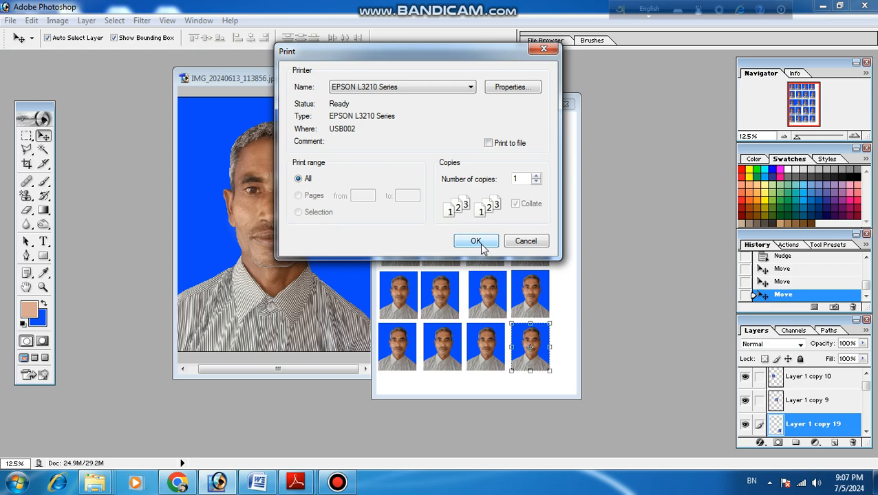
left_click(543, 49)
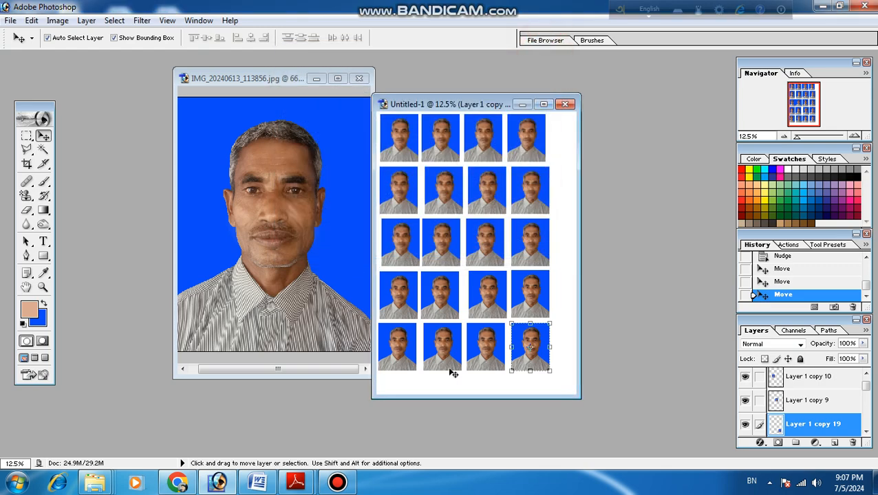
mouse_move(337, 483)
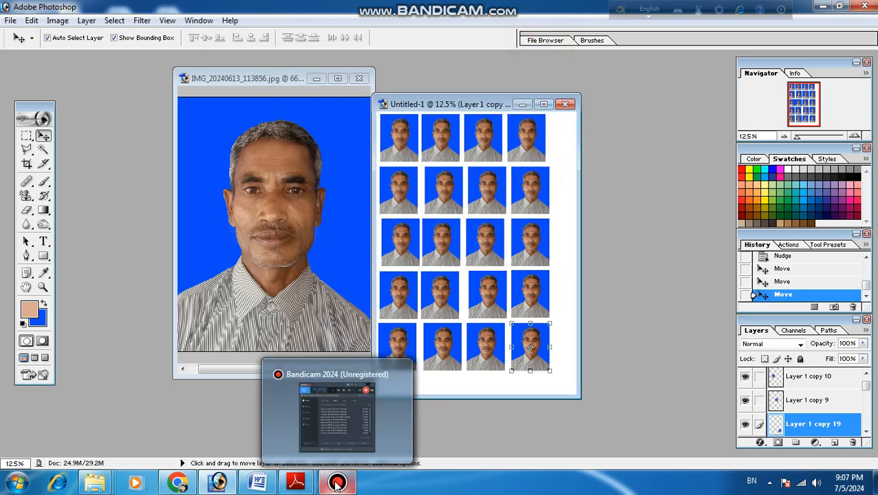